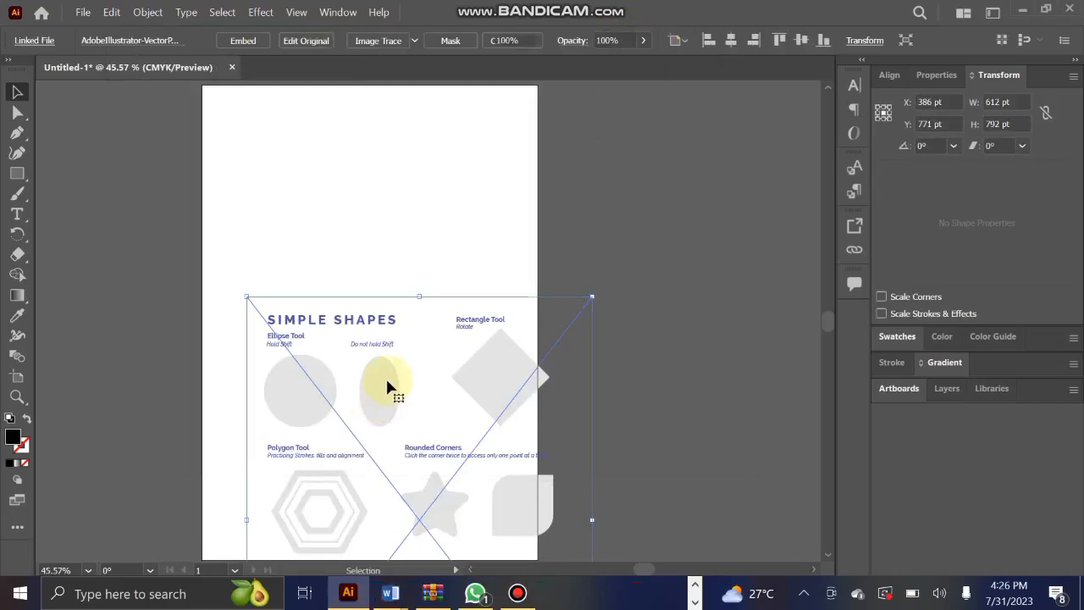
Open the AdobeIllustrator-VectorPracticeWorksheet file from the Module 4 folder, keeping the substituted fonts and skipping automatic font activation.
click(695, 584)
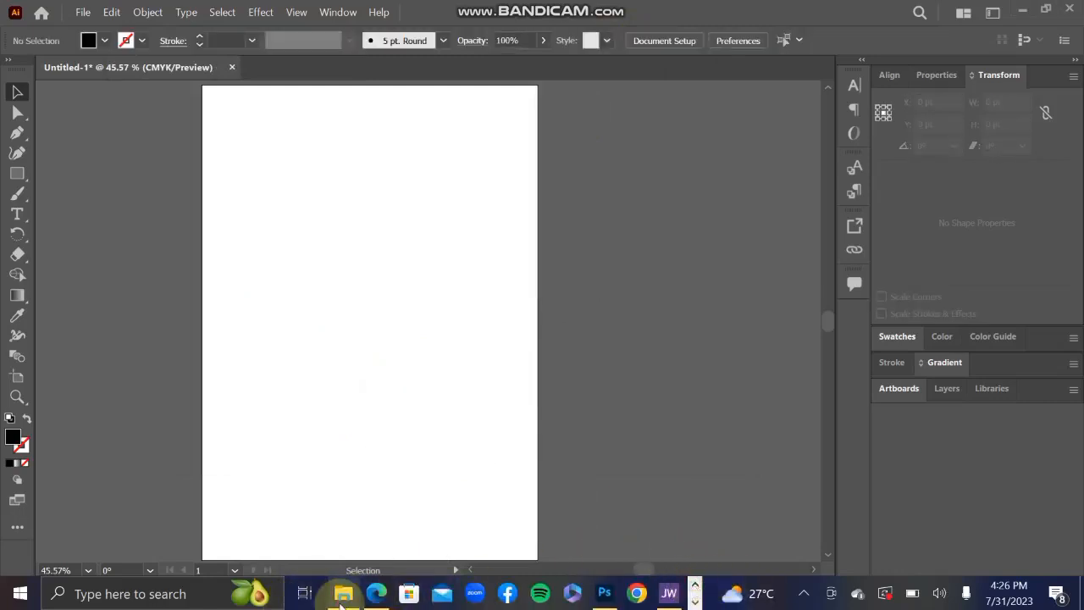
click(343, 593)
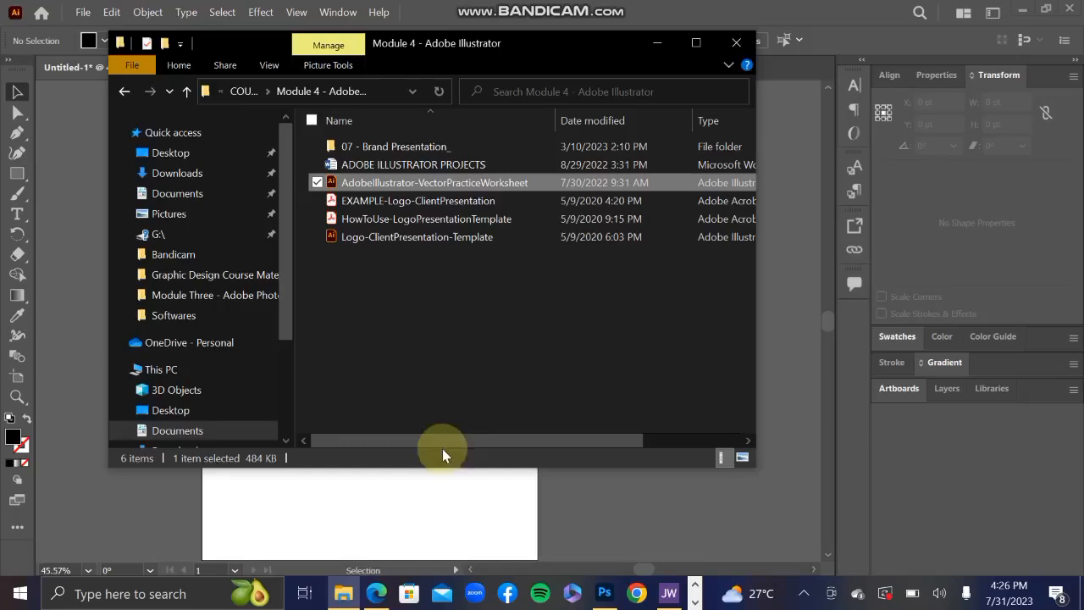
double_click(470, 183)
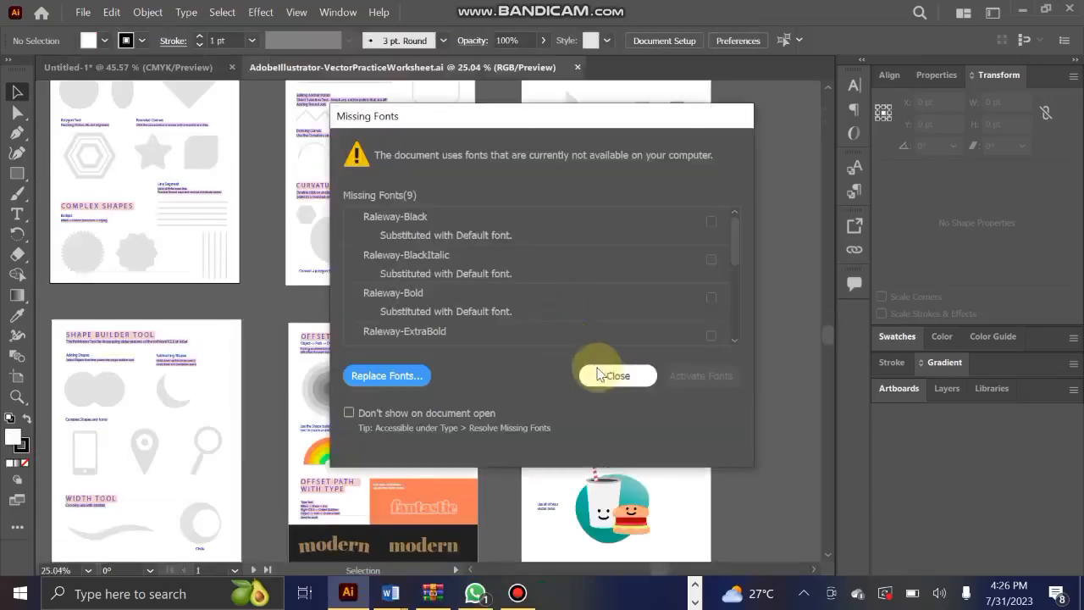
click(598, 375)
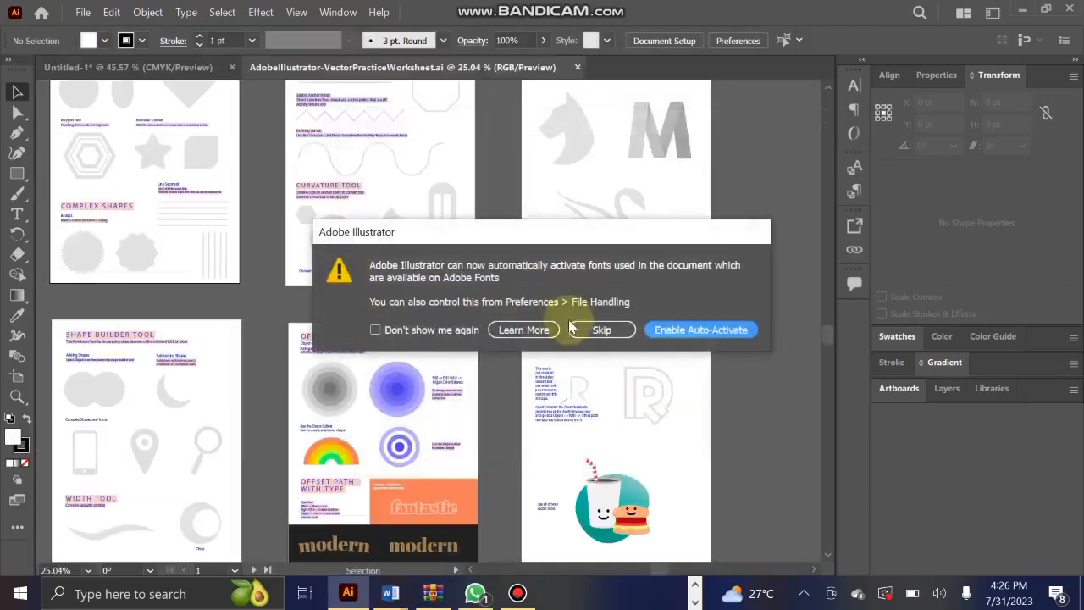
click(601, 329)
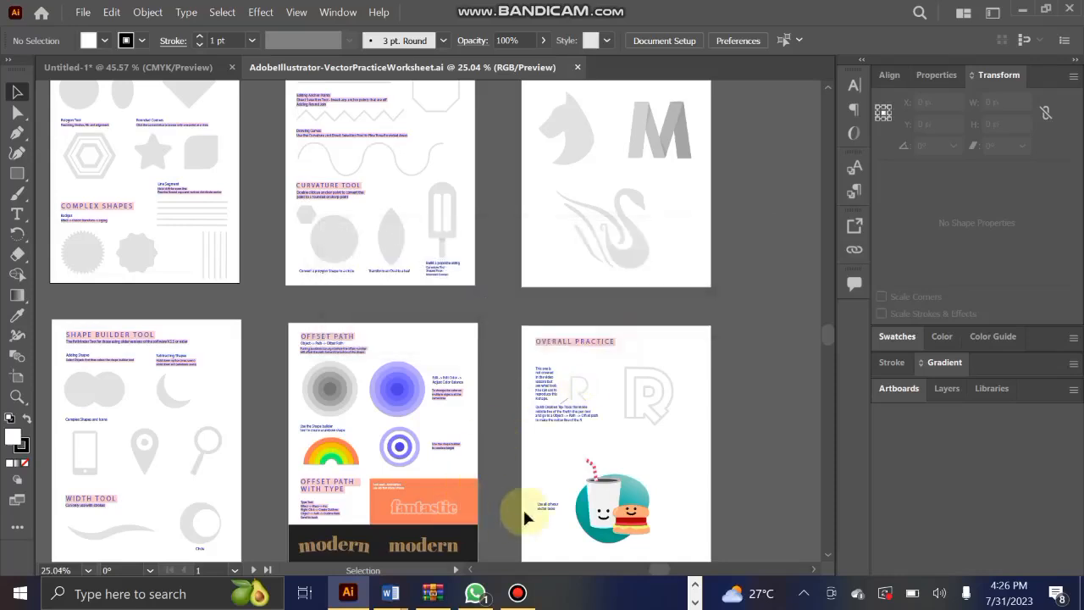
Look over the worksheet's artboards as a whole, from the simple shapes page to the overall practice page.
click(471, 570)
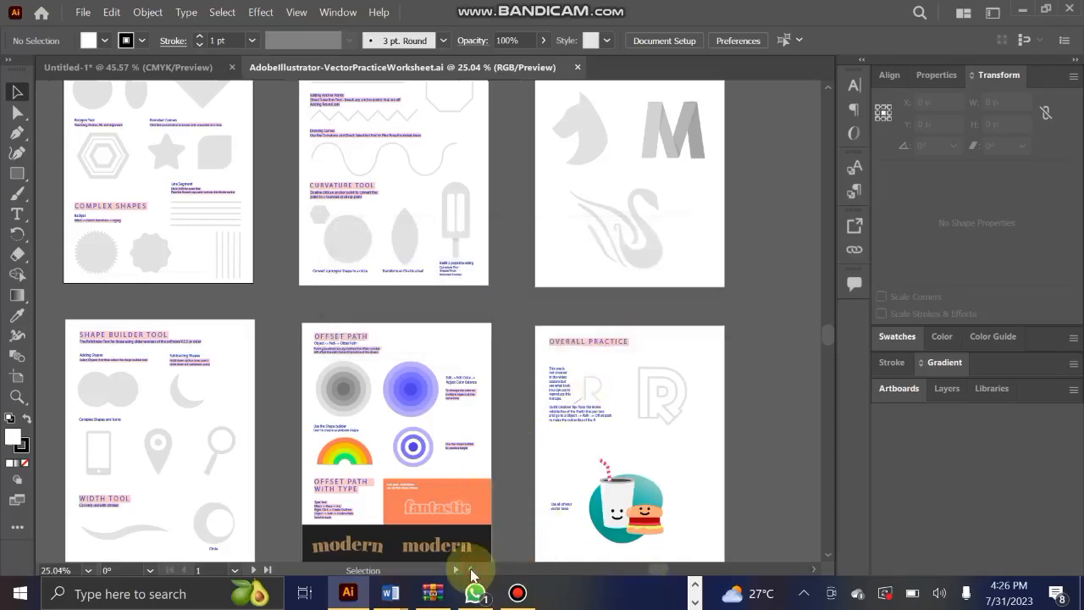
click(471, 570)
click(471, 570)
click(471, 570)
scroll(367, 164, up, 1)
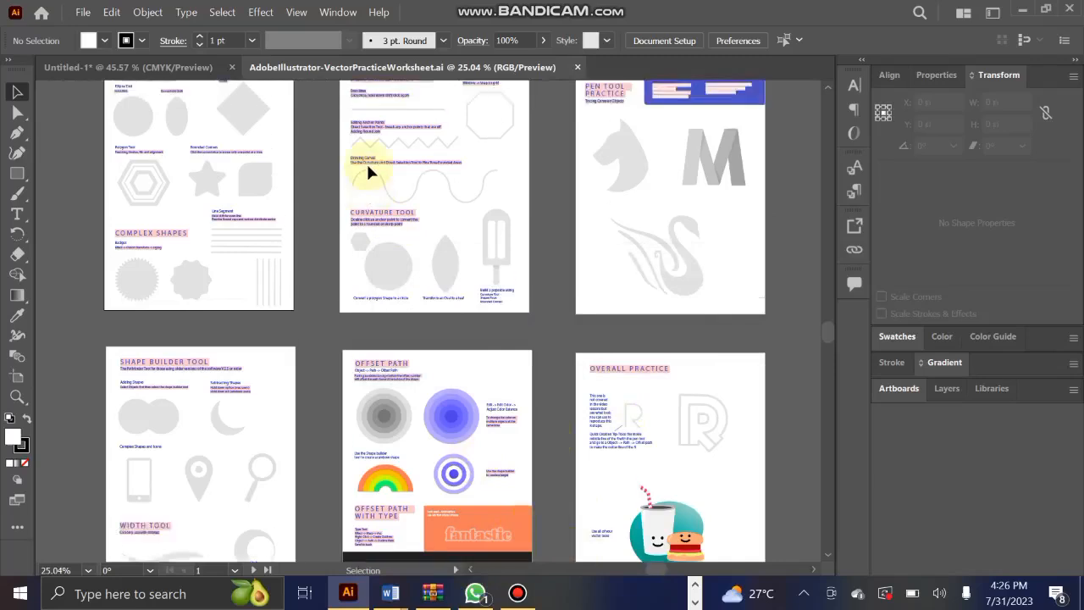
scroll(368, 169, up, 2)
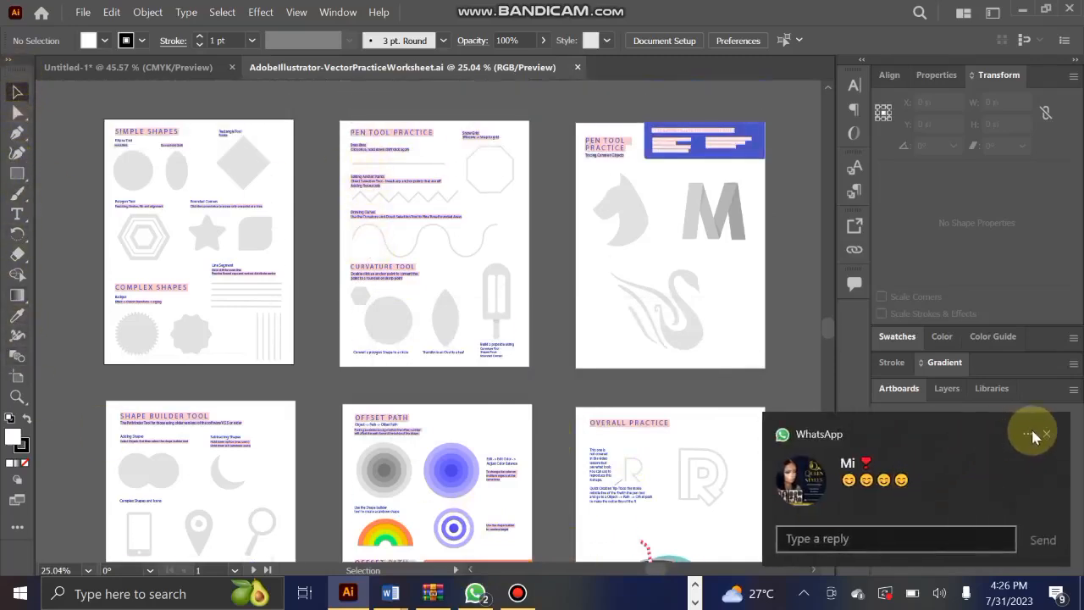
click(1046, 434)
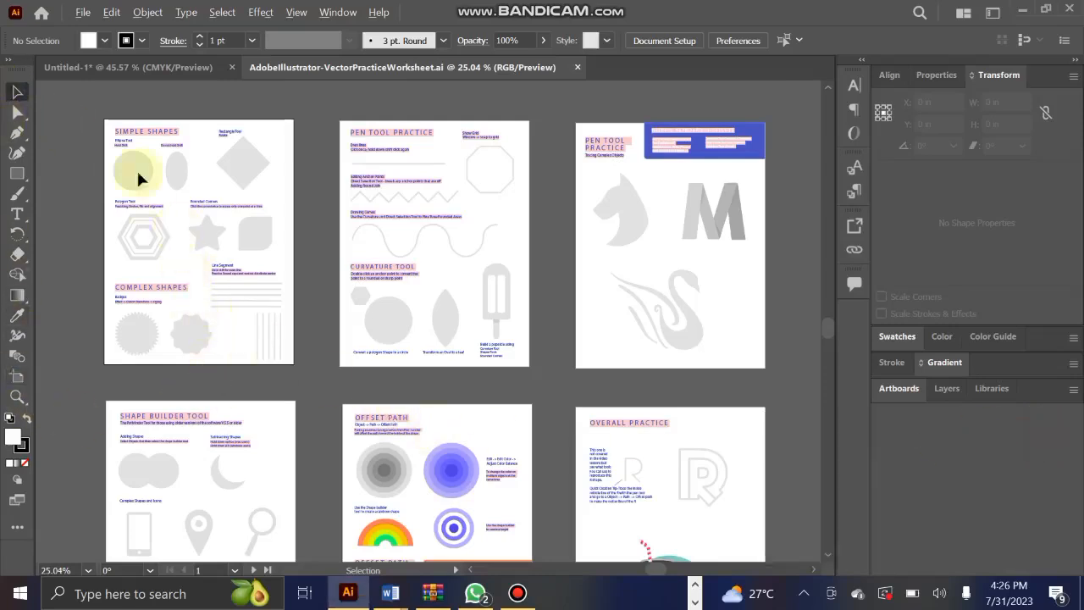
scroll(113, 141, up, 3)
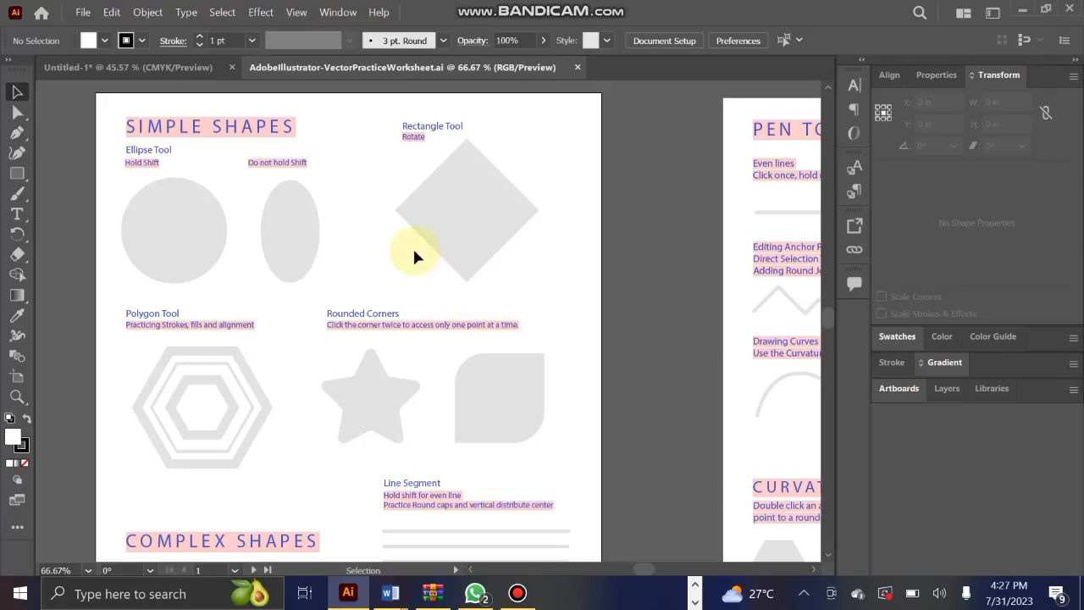
scroll(413, 246, down, 4)
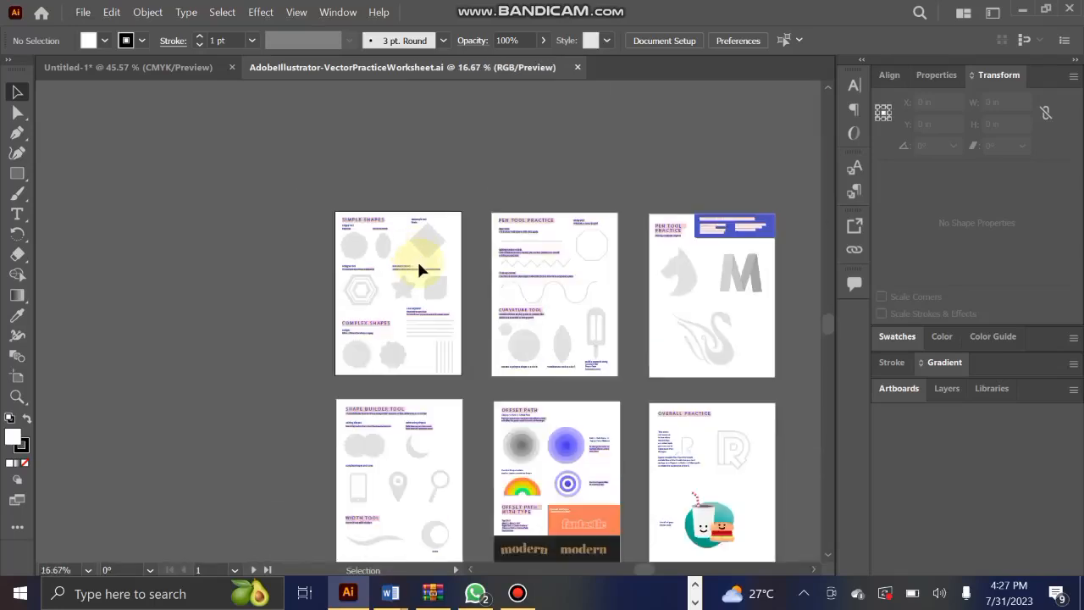
scroll(415, 259, up, 3)
scroll(411, 268, up, 1)
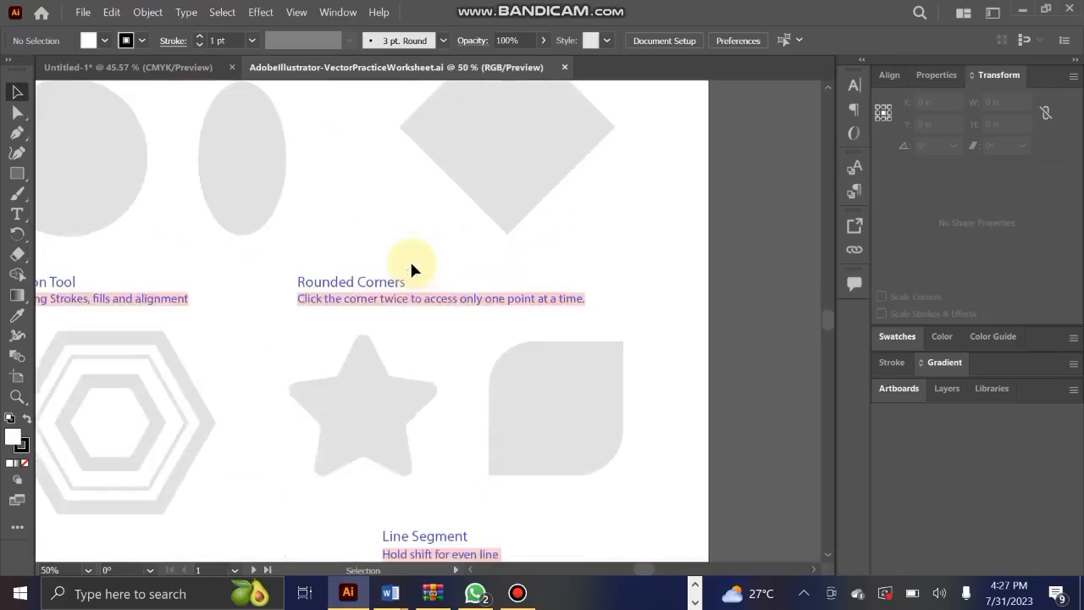
scroll(412, 268, down, 2)
scroll(412, 269, down, 2)
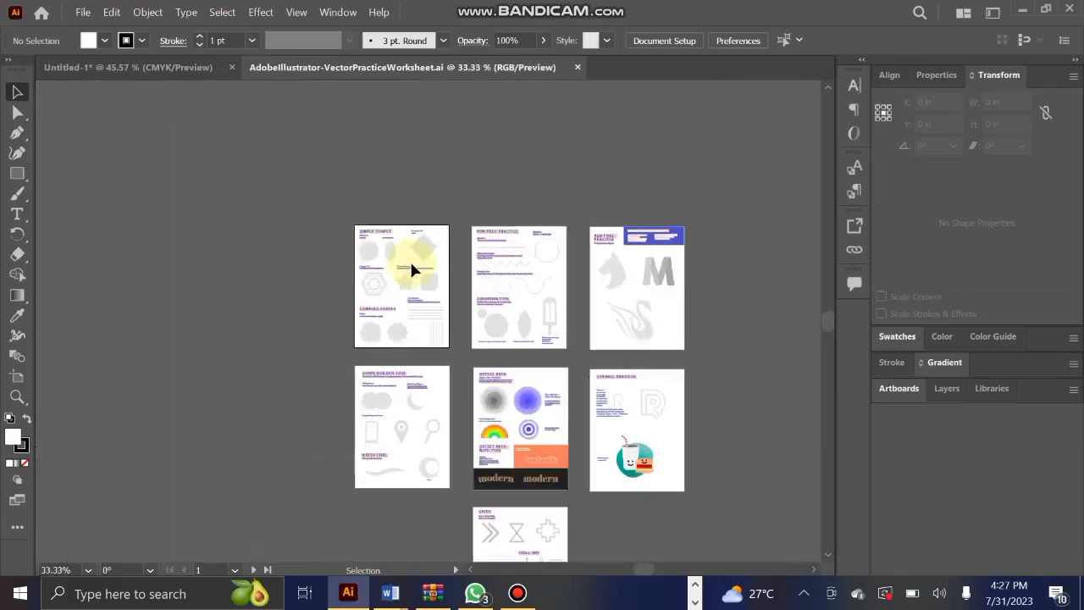
scroll(412, 269, up, 4)
scroll(412, 270, down, 3)
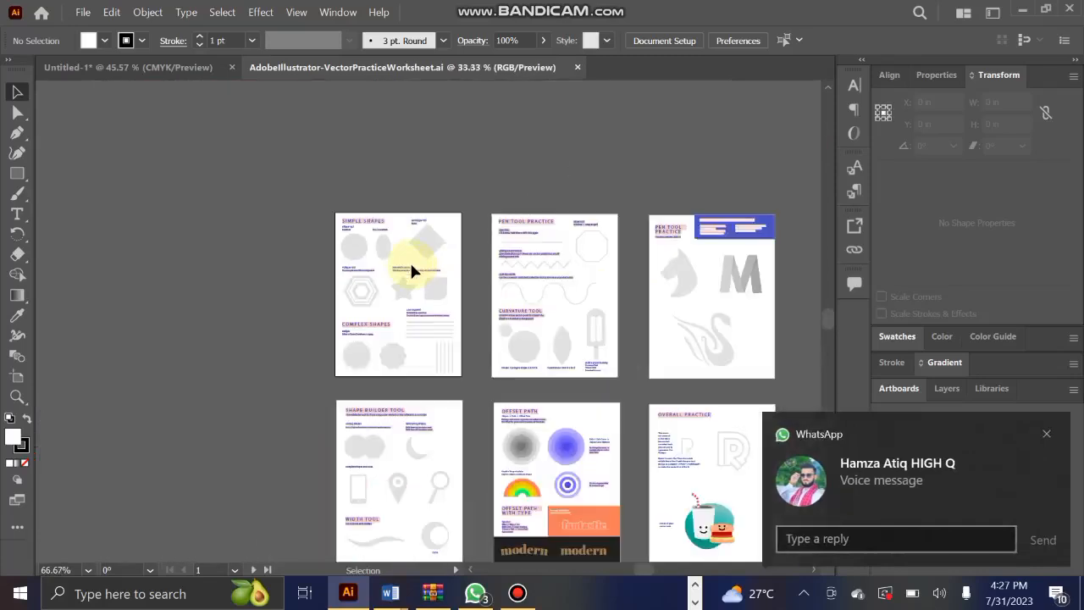
scroll(411, 269, up, 3)
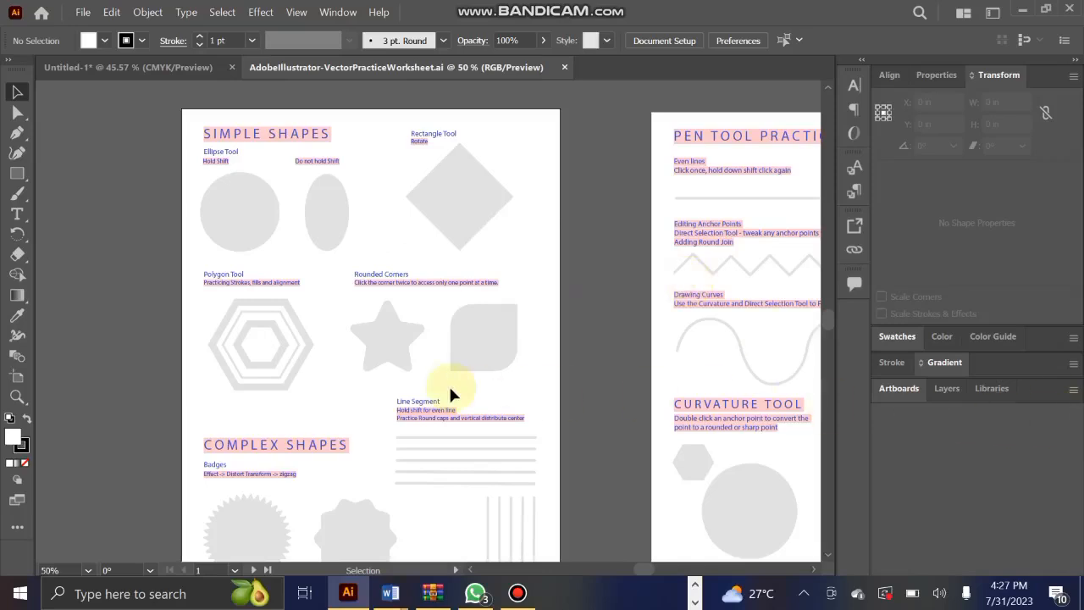
Examine the exercises on the pen tool, curvature, complex shapes, shape builder and offset path pages up close.
key(space)
click(764, 263)
drag(724, 283, 631, 125)
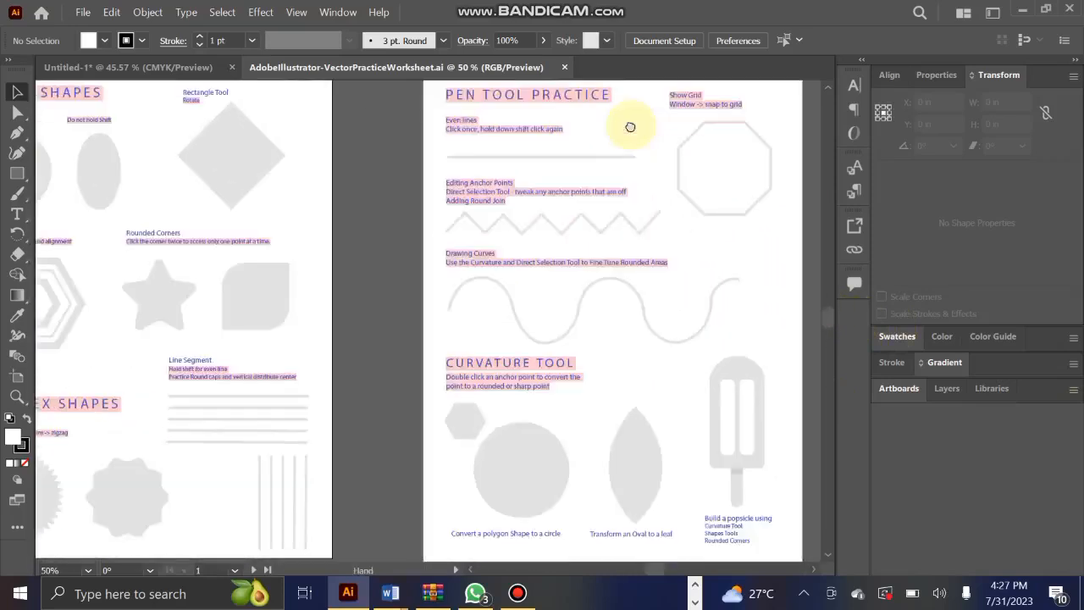
drag(615, 445, 698, 229)
drag(314, 491, 384, 562)
key(space)
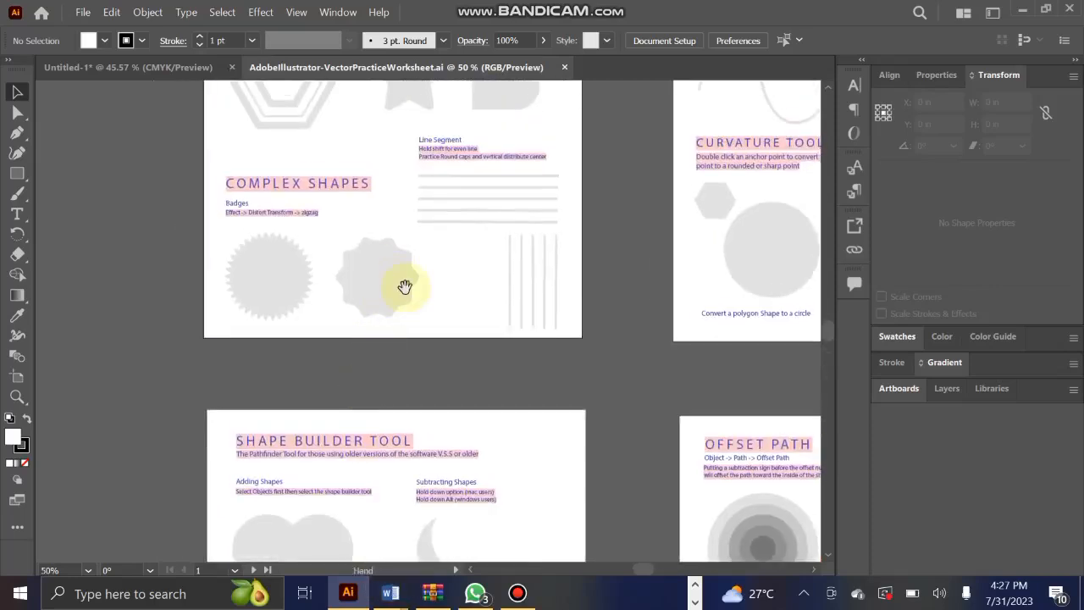
drag(537, 205, 351, 481)
drag(241, 243, 383, 307)
key(space)
drag(713, 291, 322, 259)
drag(536, 330, 446, 168)
drag(718, 350, 555, 270)
drag(614, 389, 597, 298)
drag(585, 453, 584, 343)
drag(527, 472, 633, 312)
drag(355, 449, 578, 555)
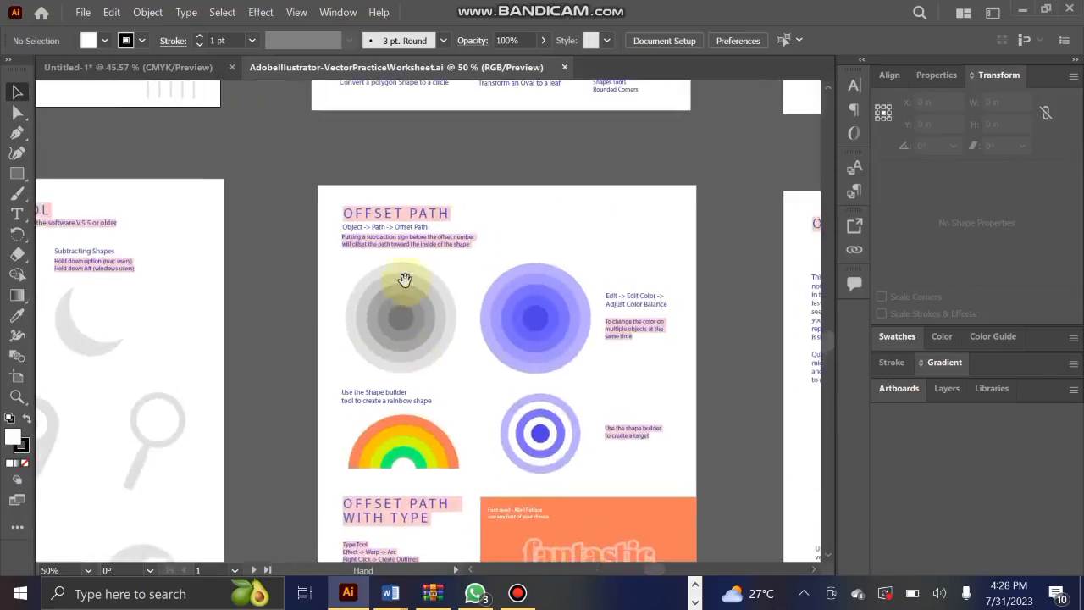
drag(400, 254, 605, 573)
drag(271, 237, 367, 418)
Try drawing a circle about 1.76 in across over the grey circle under Ellipse Tool, and delete it.
scroll(201, 165, up, 2)
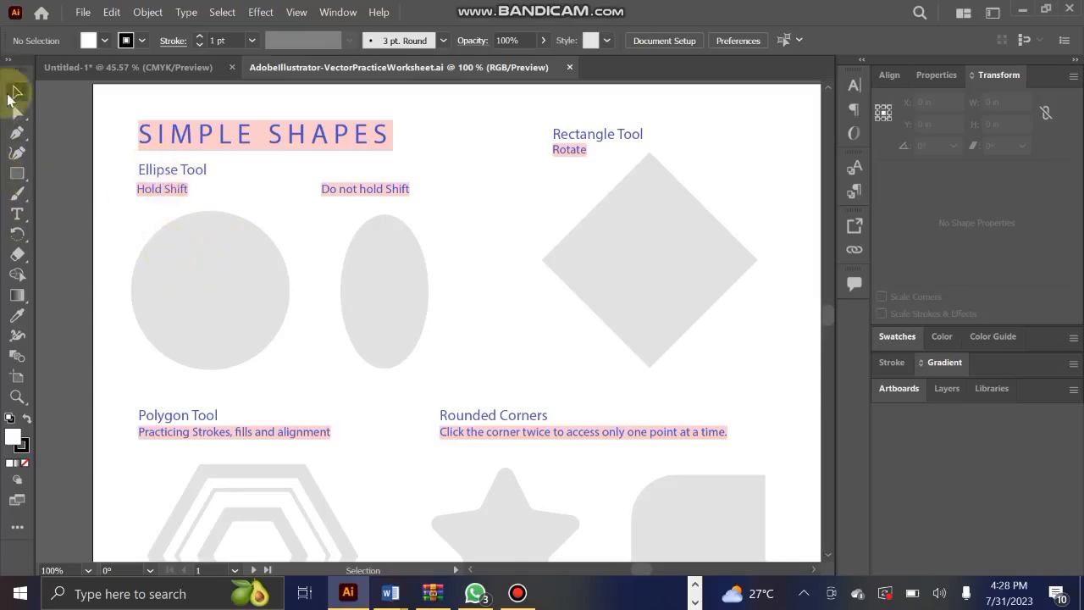
click(18, 180)
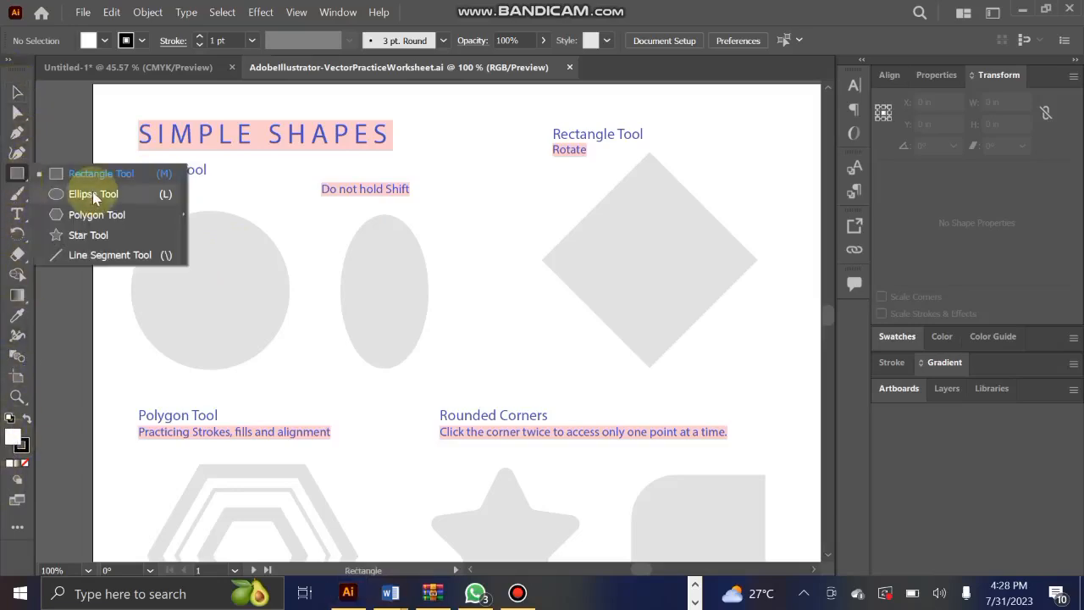
click(93, 194)
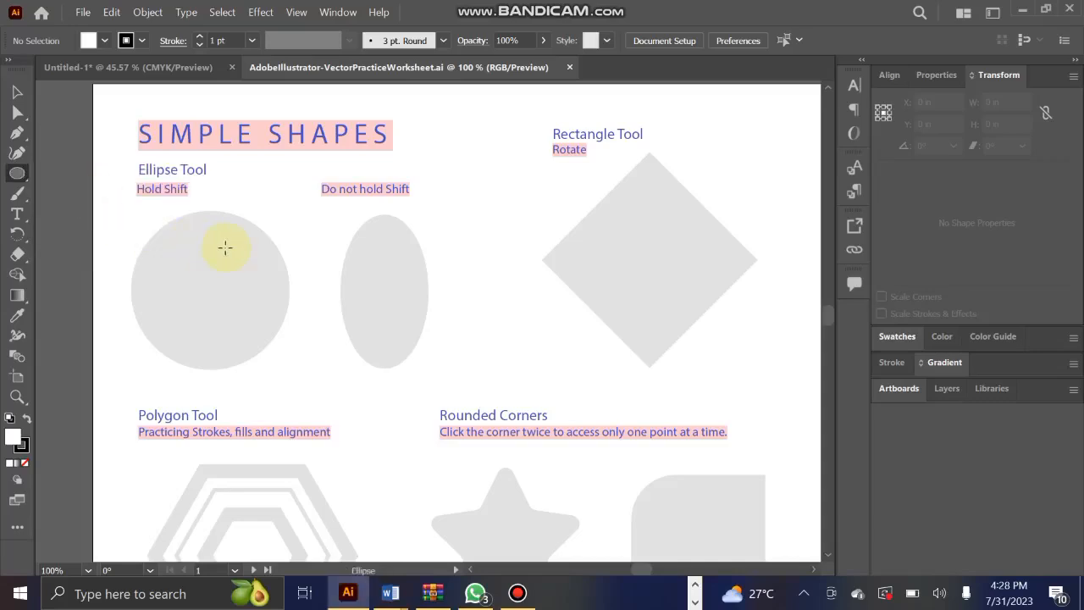
click(138, 218)
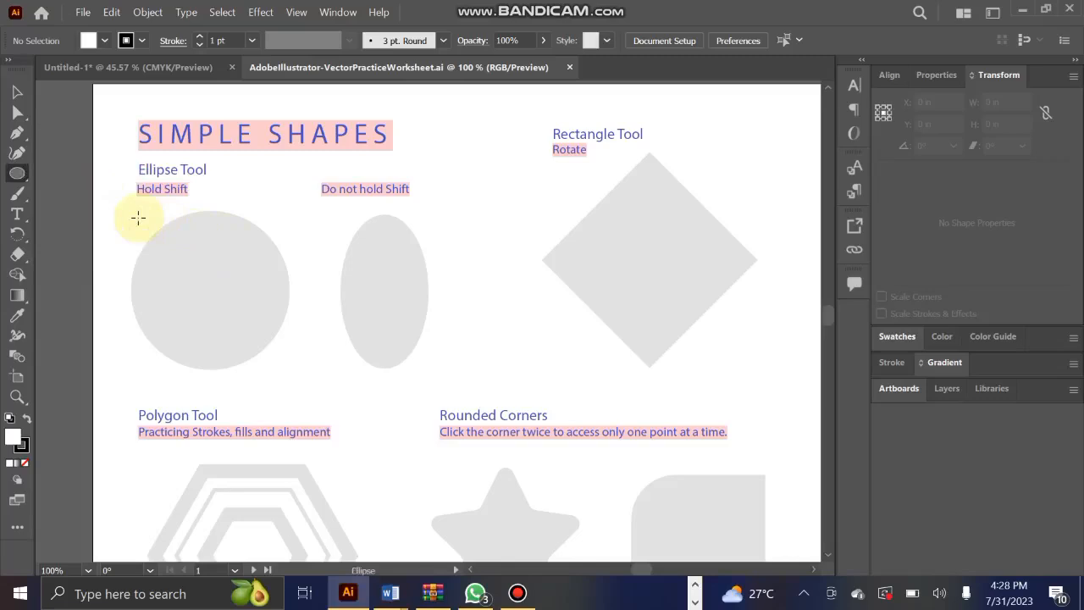
drag(139, 219, 293, 370)
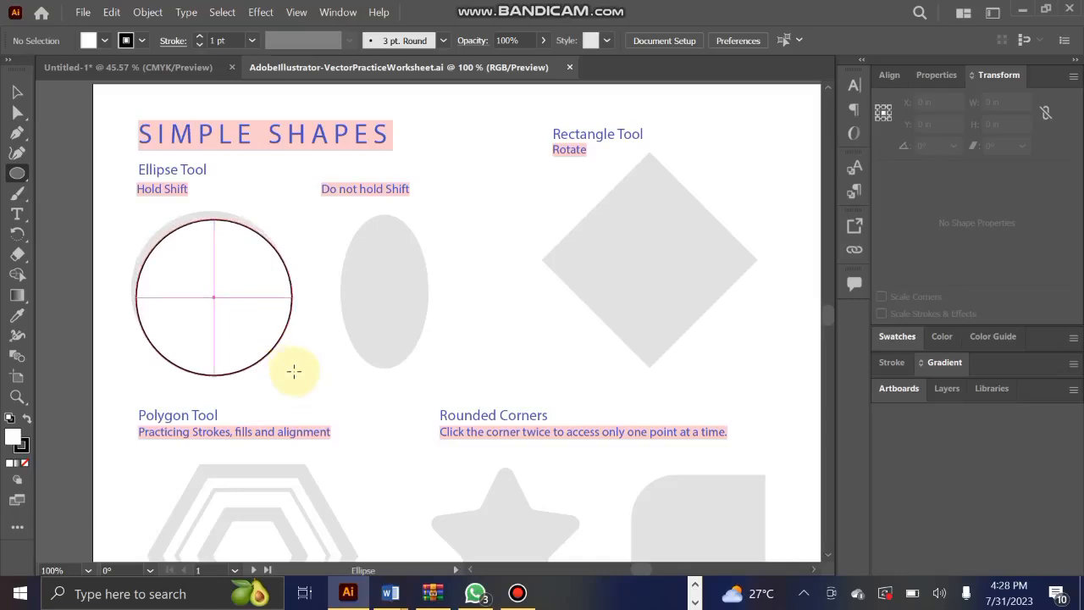
drag(293, 370, 294, 370)
click(15, 94)
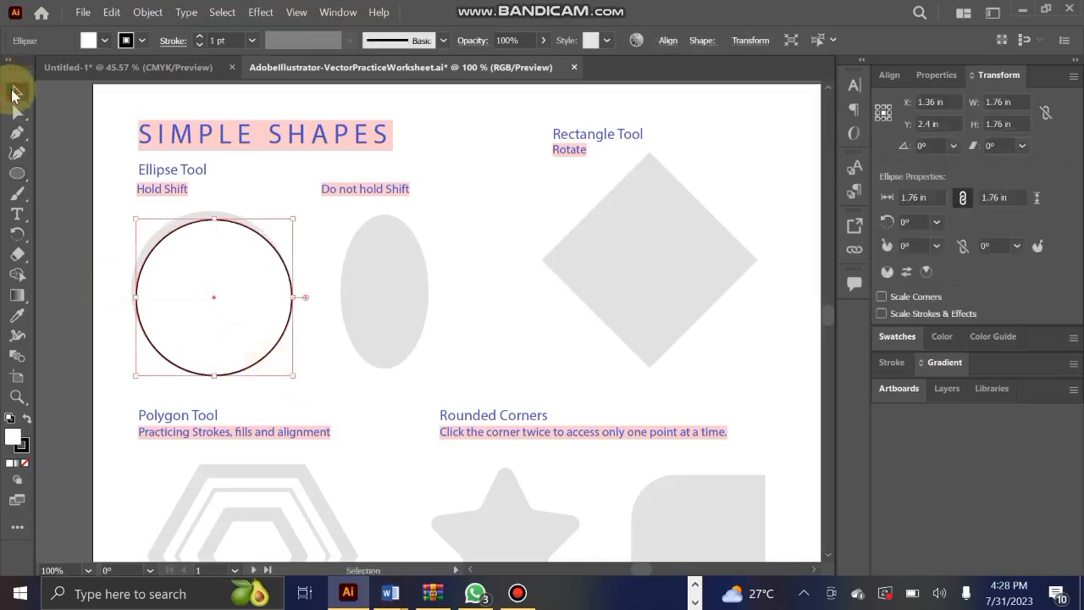
key(Delete)
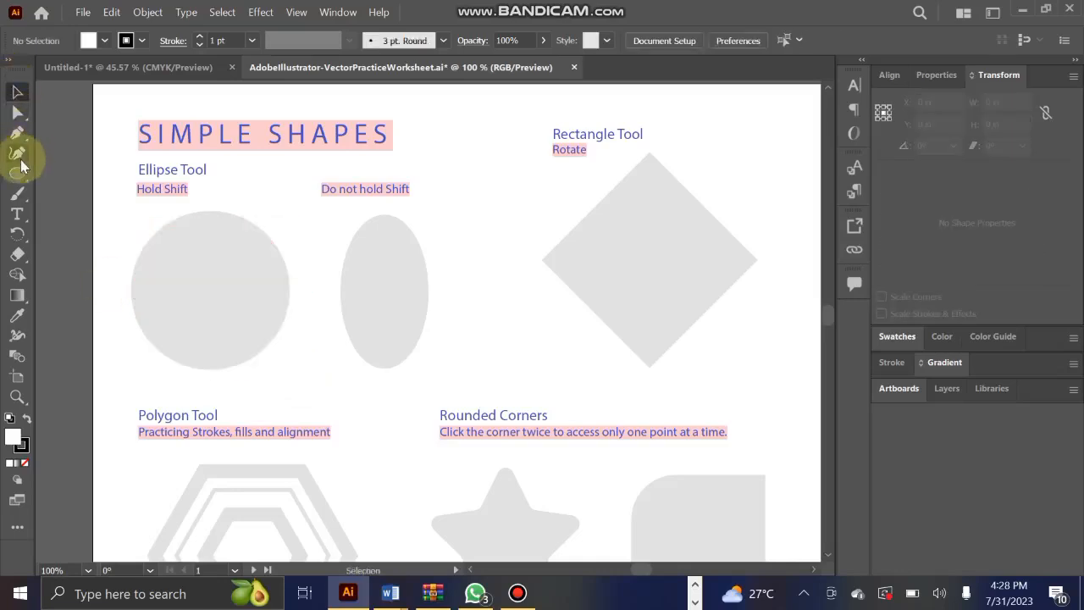
Look through the tools grouped with the Ellipse, Pen, Direct Selection and Type tools.
click(20, 174)
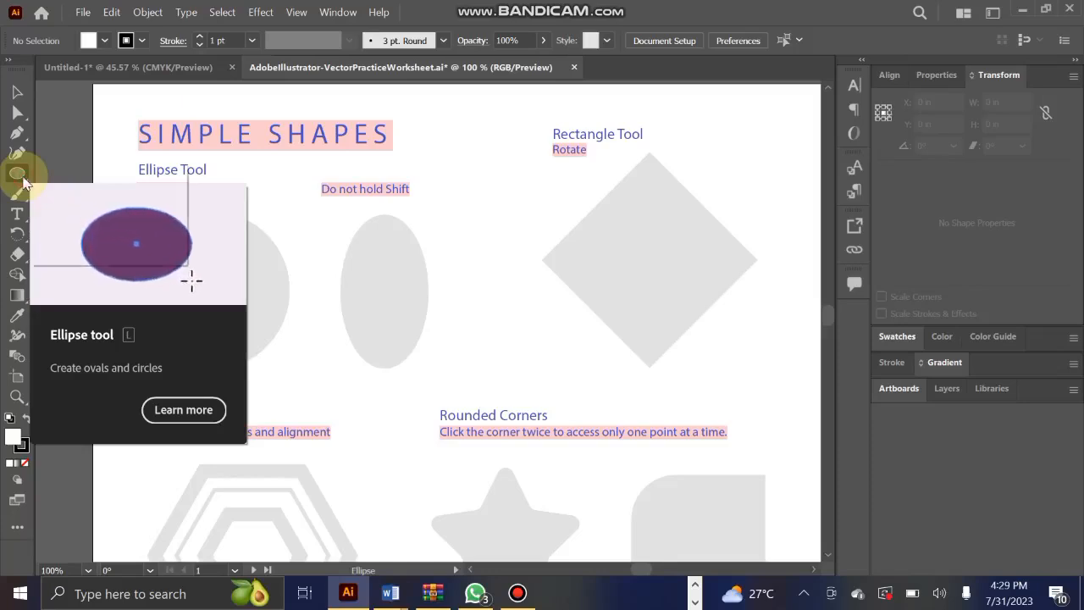
click(19, 175)
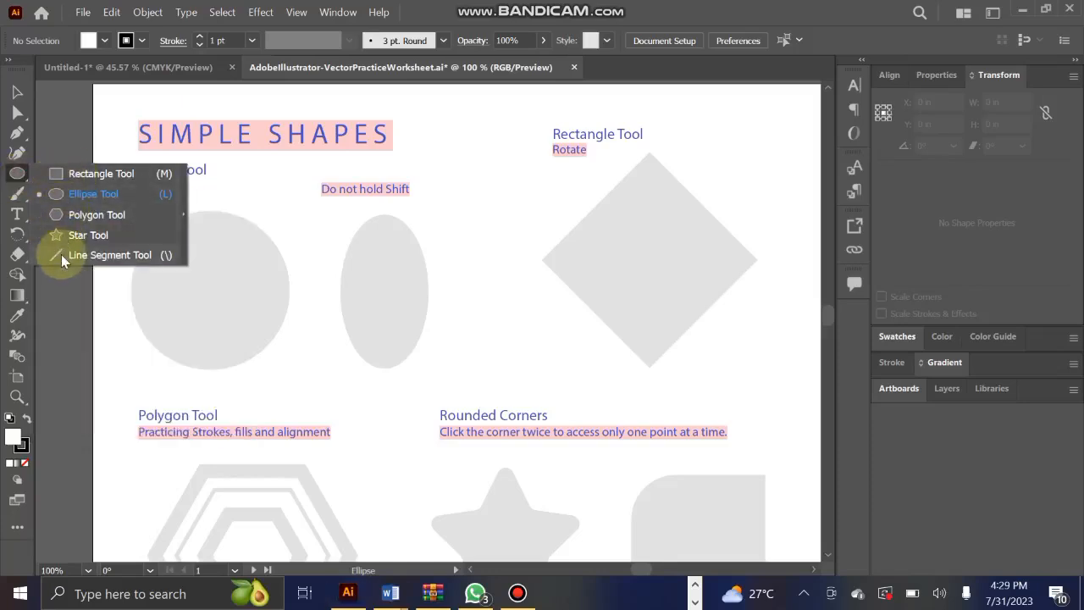
click(19, 177)
click(21, 180)
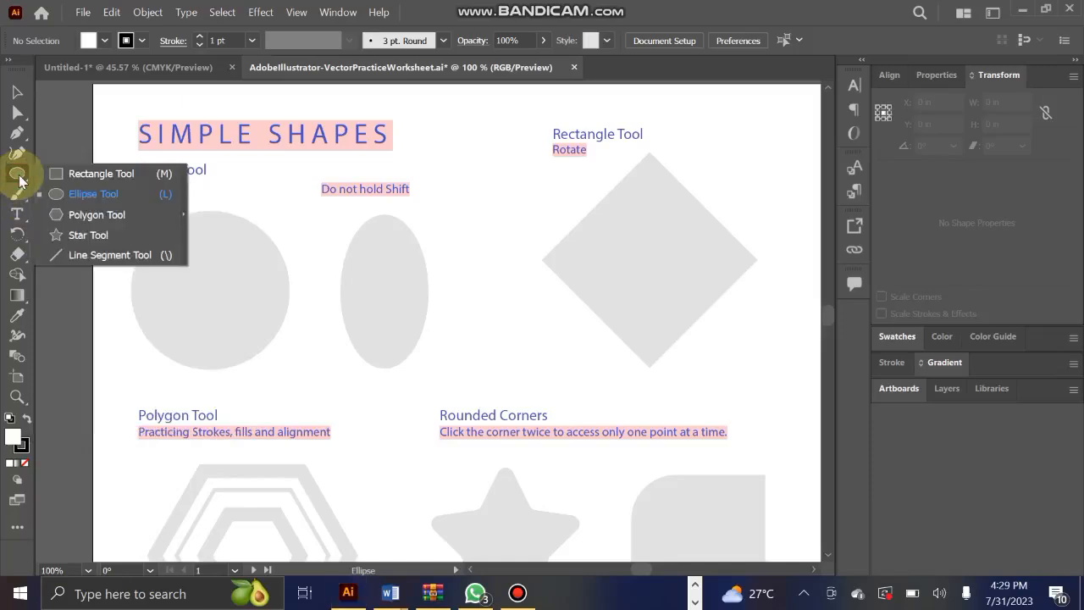
click(19, 178)
click(19, 176)
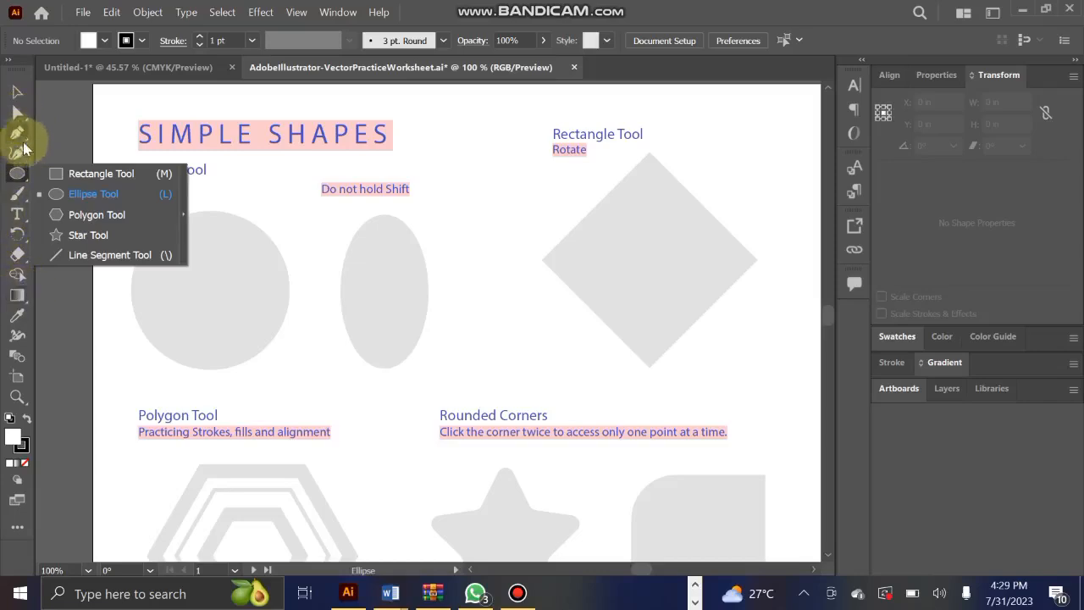
drag(17, 133, 77, 131)
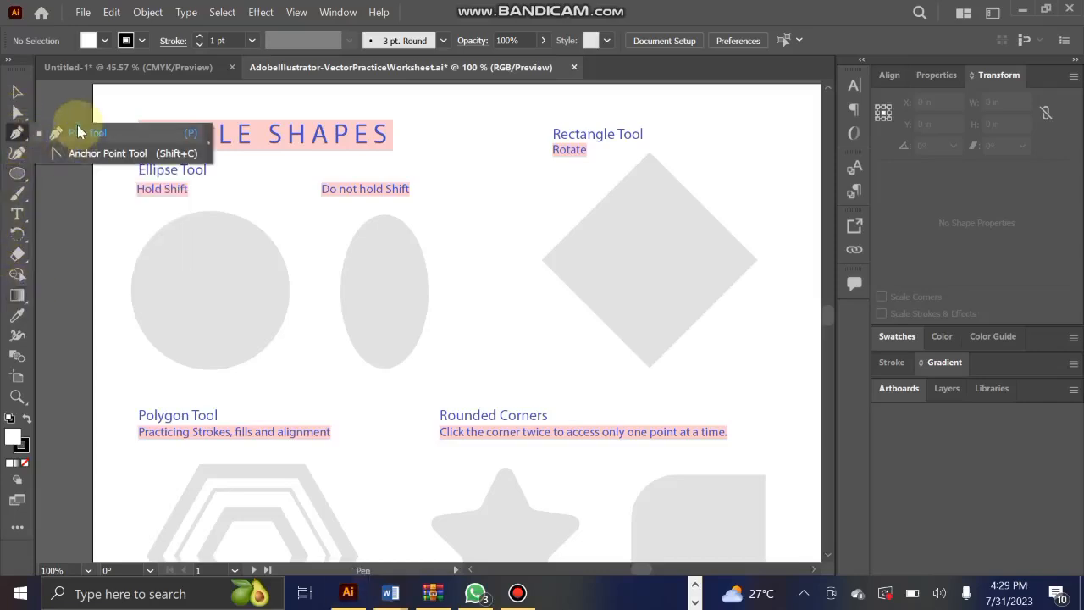
drag(15, 110, 59, 117)
drag(15, 214, 68, 275)
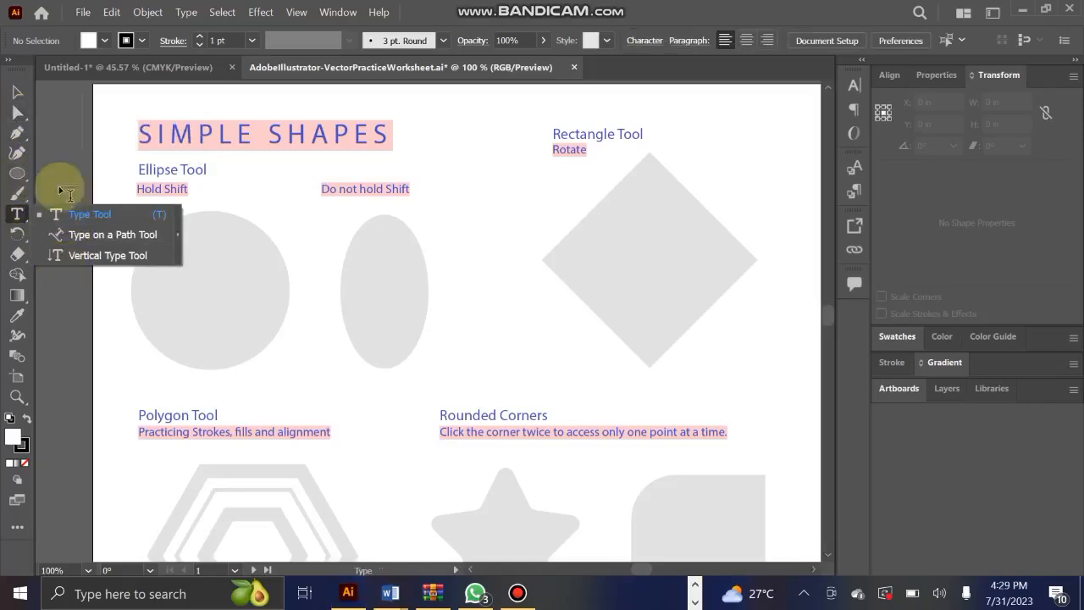
Draw a circle about 1.76 in across with the Ellipse tool over the grey circle template on the Simple Shapes page.
click(20, 175)
click(21, 176)
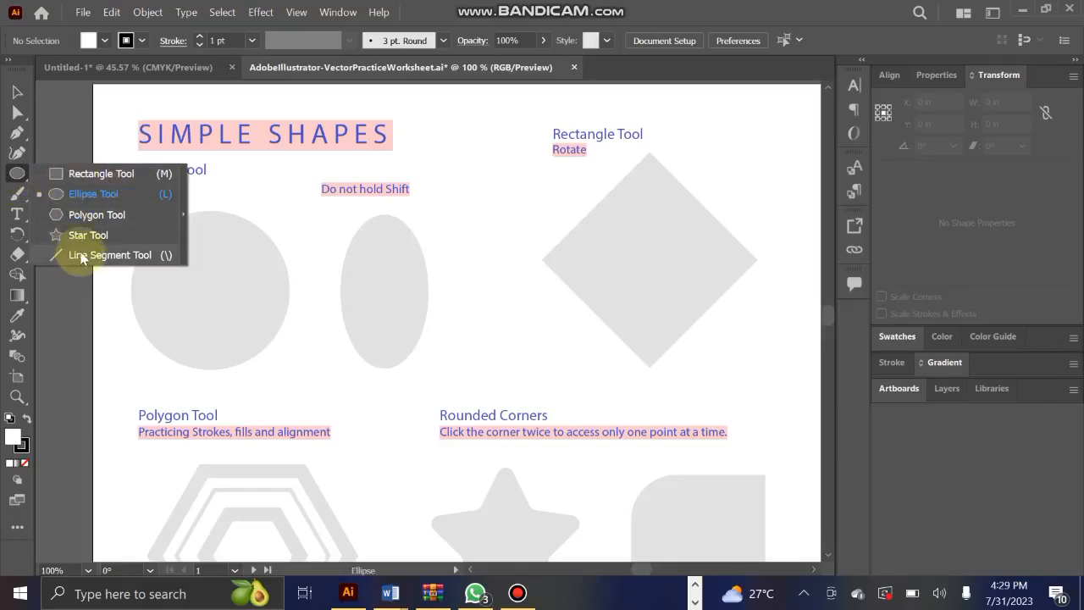
click(94, 197)
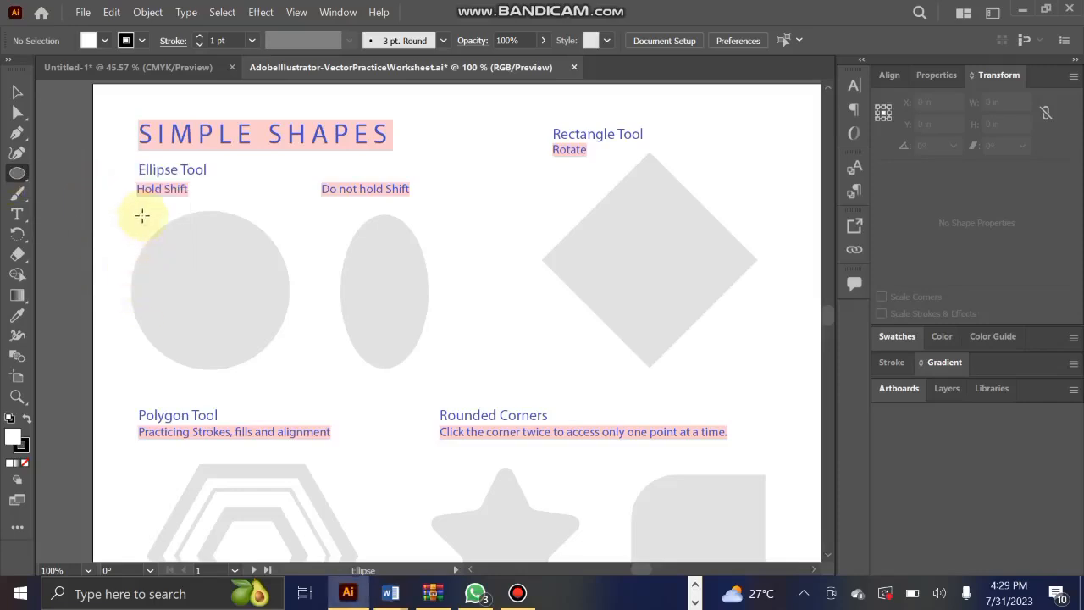
drag(152, 240, 287, 376)
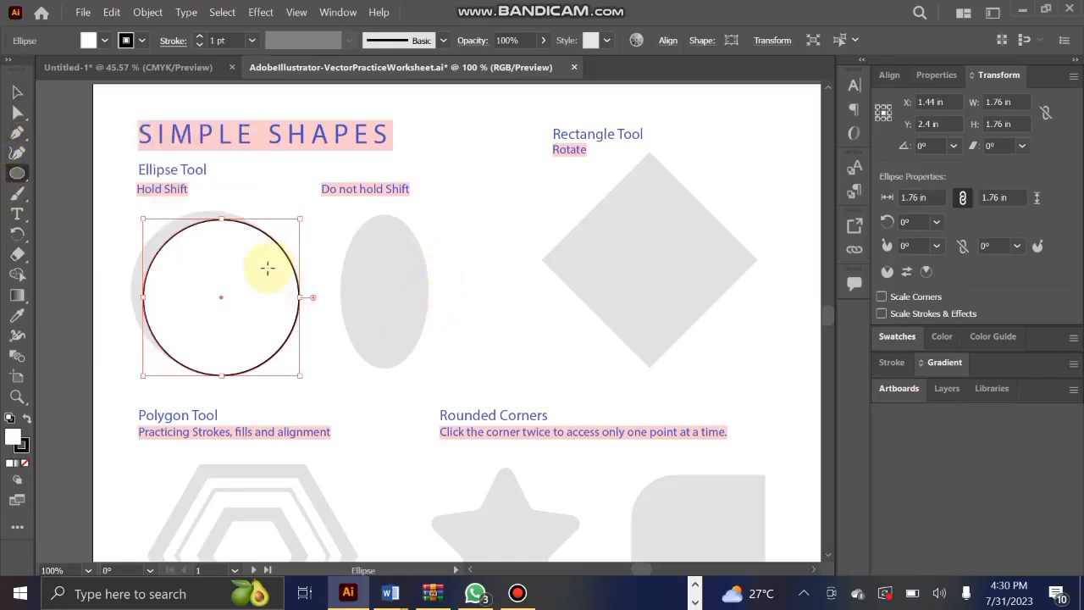
click(16, 92)
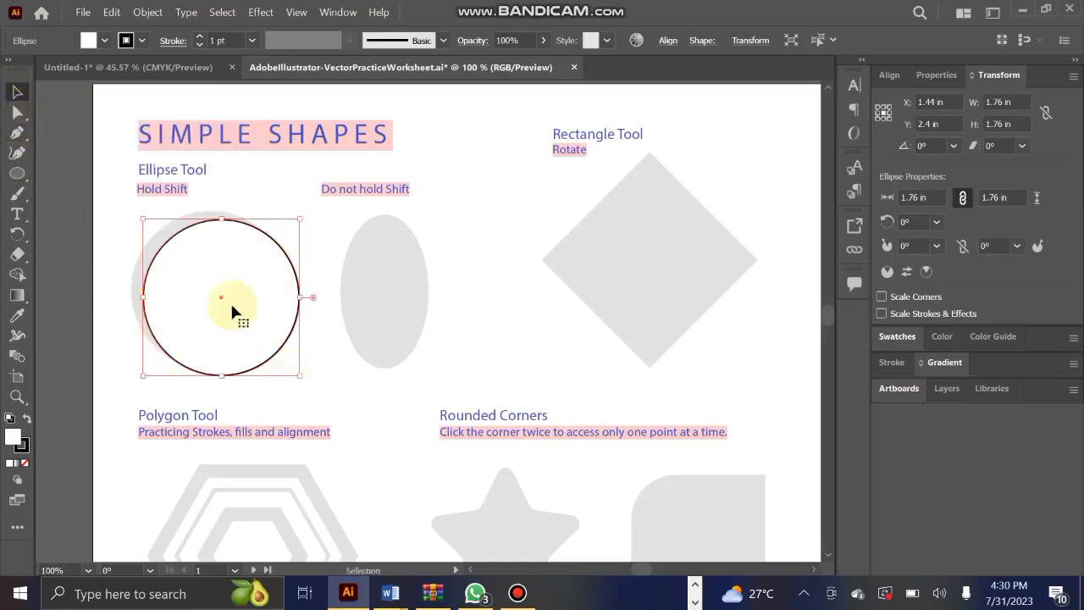
Move the drawn circle up over the grey circle template under Ellipse Tool.
drag(265, 311, 589, 218)
drag(601, 178, 242, 271)
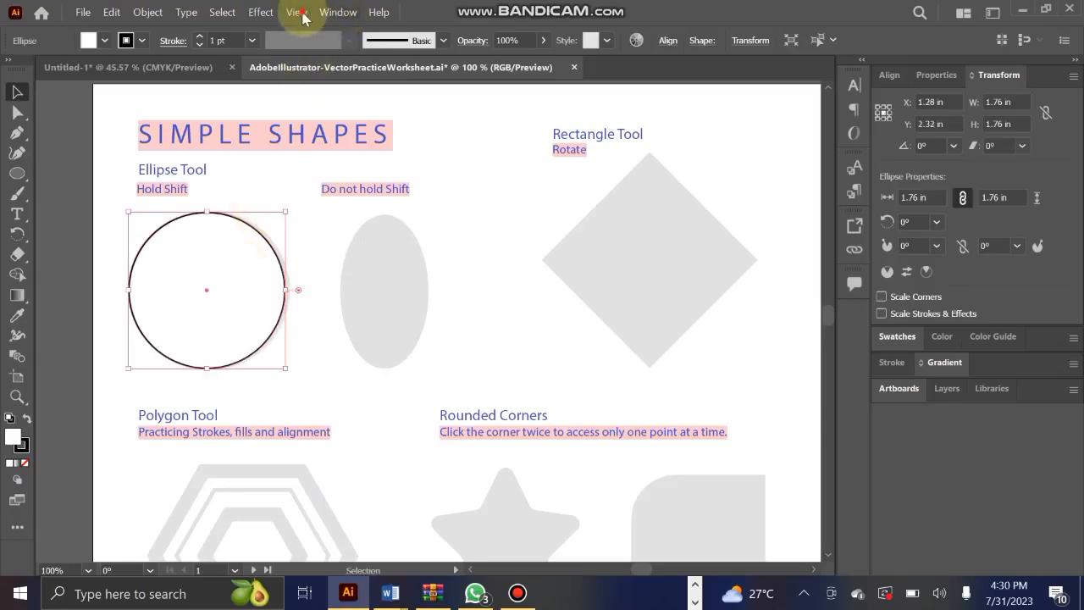
Turn off Smart Guides, Snap to Grid, Snap to Point and Snap to Glyph, and realign the circle freely over the grey template.
click(296, 12)
click(339, 498)
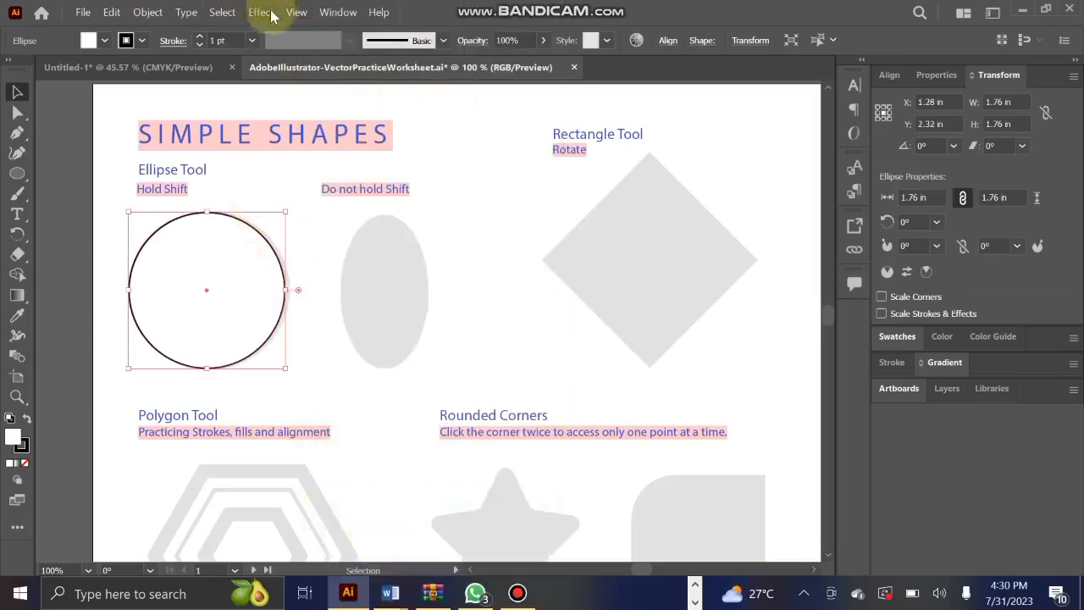
click(296, 12)
mouse_move(336, 596)
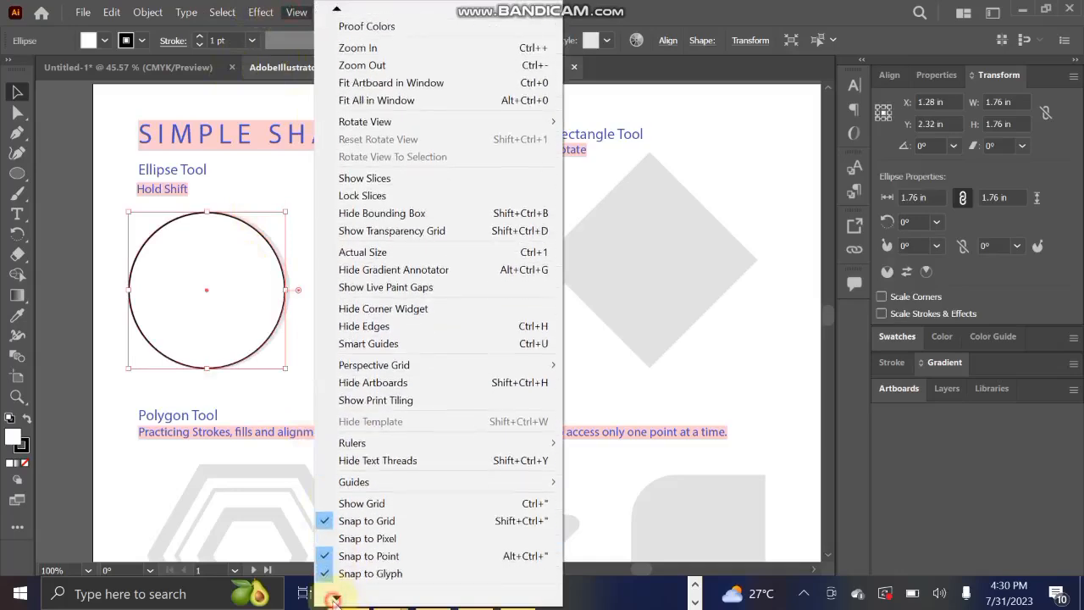
click(367, 482)
click(297, 12)
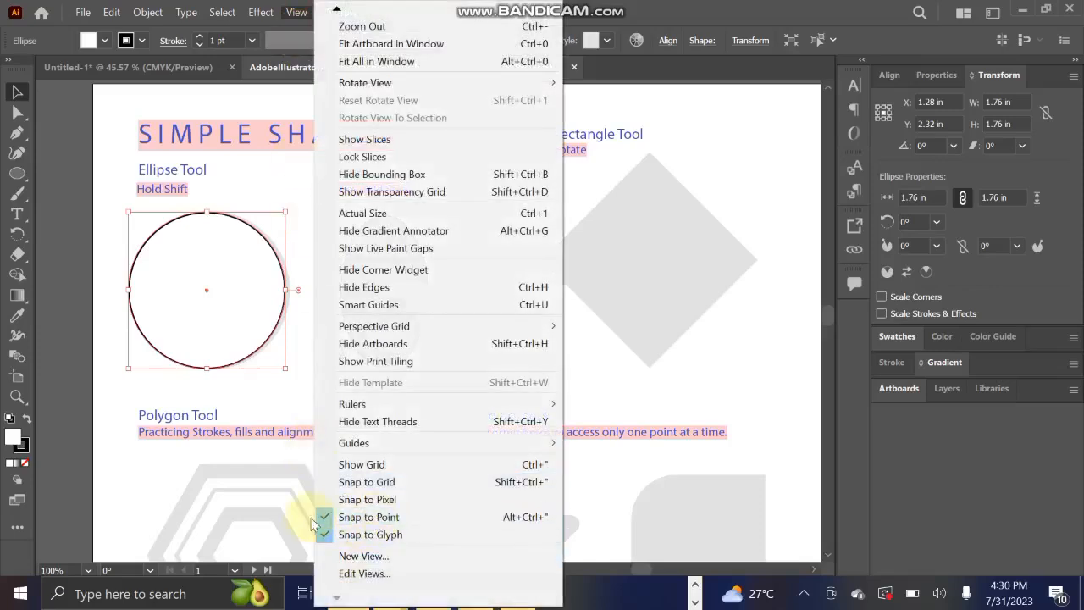
click(375, 516)
click(303, 16)
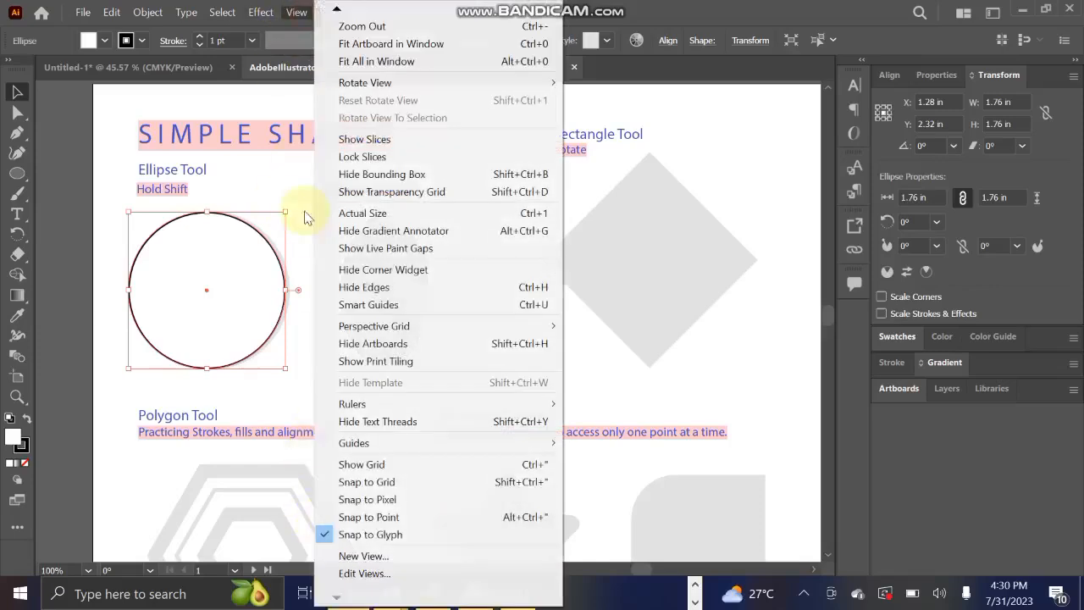
click(370, 535)
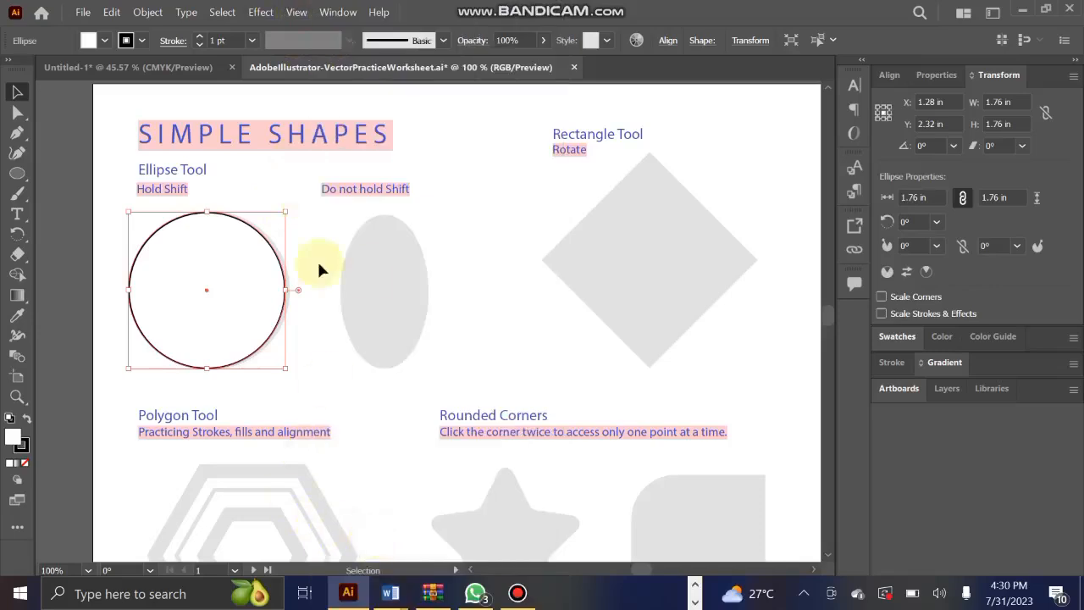
drag(216, 290, 225, 264)
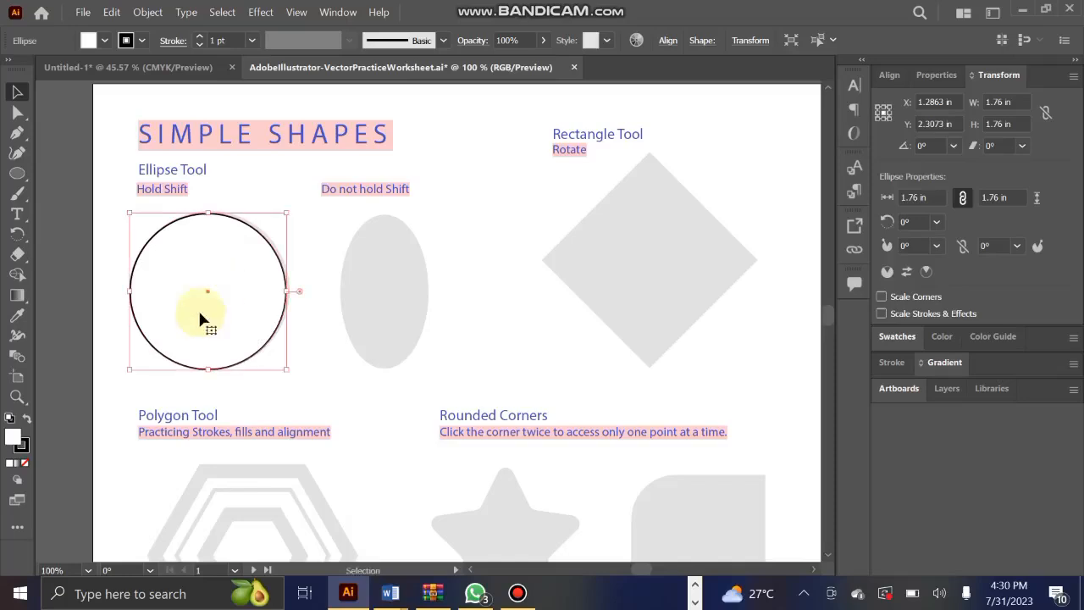